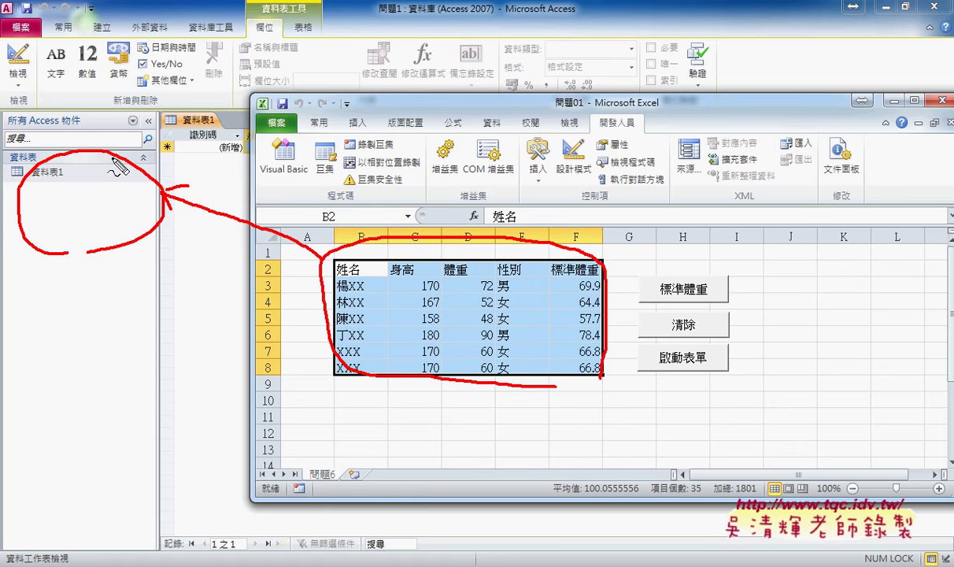
Leave the Excel sheet 問題01 and bring Access, showing empty table 資料表1, to the front.
key("Escape")
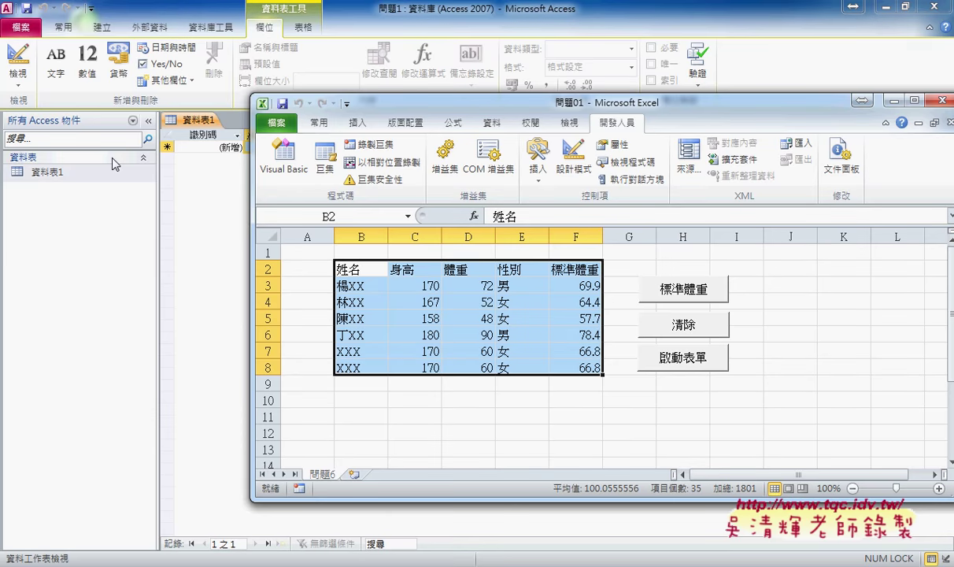
left_click(115, 212)
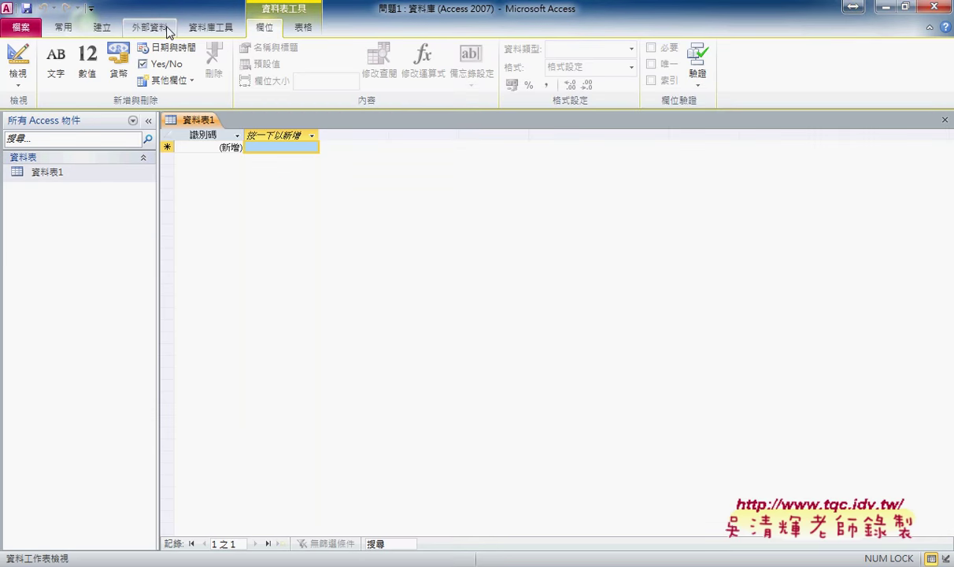
Open the Excel spreadsheet import dialog from the 外部資料 ribbon's 匯入與連結 group.
left_click(102, 31)
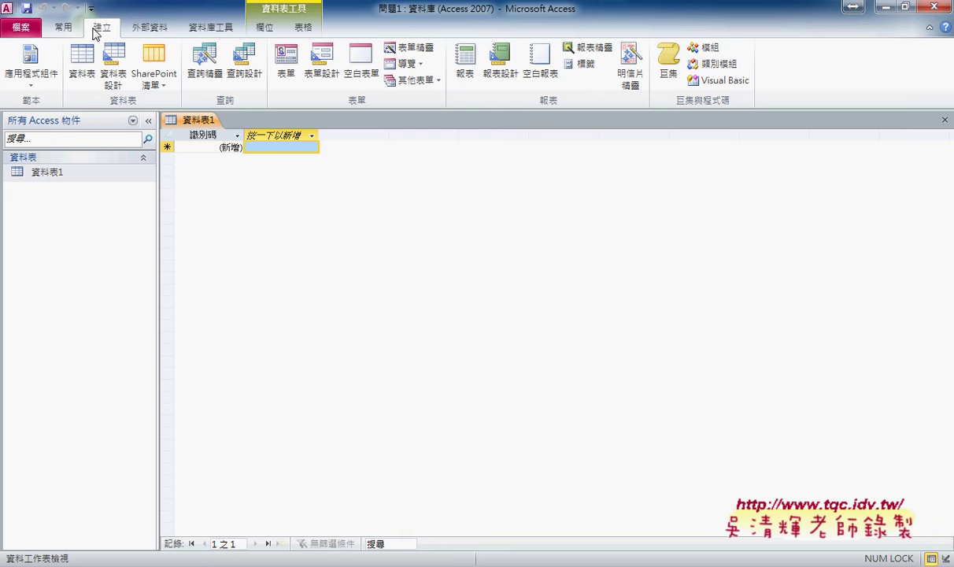
left_click(139, 32)
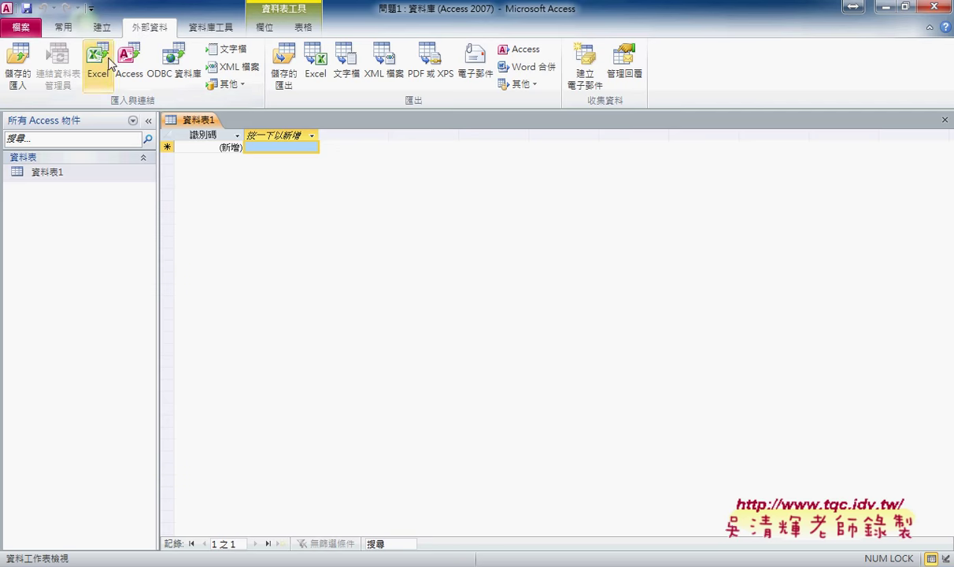
left_click(105, 63)
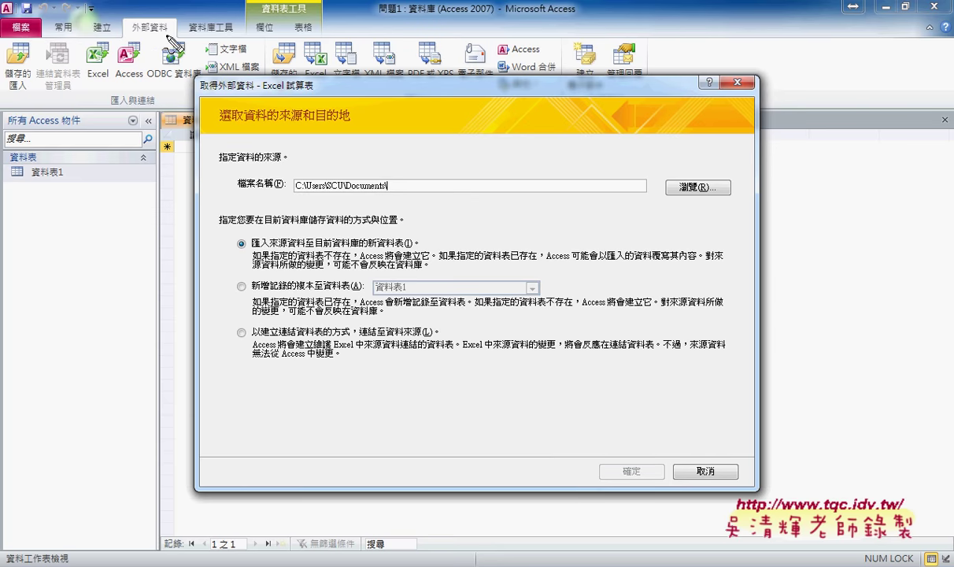
left_click_drag(161, 31, 157, 35)
mouse_move(118, 86)
left_mouse_down()
mouse_move(215, 170)
mouse_move(222, 189)
left_mouse_up()
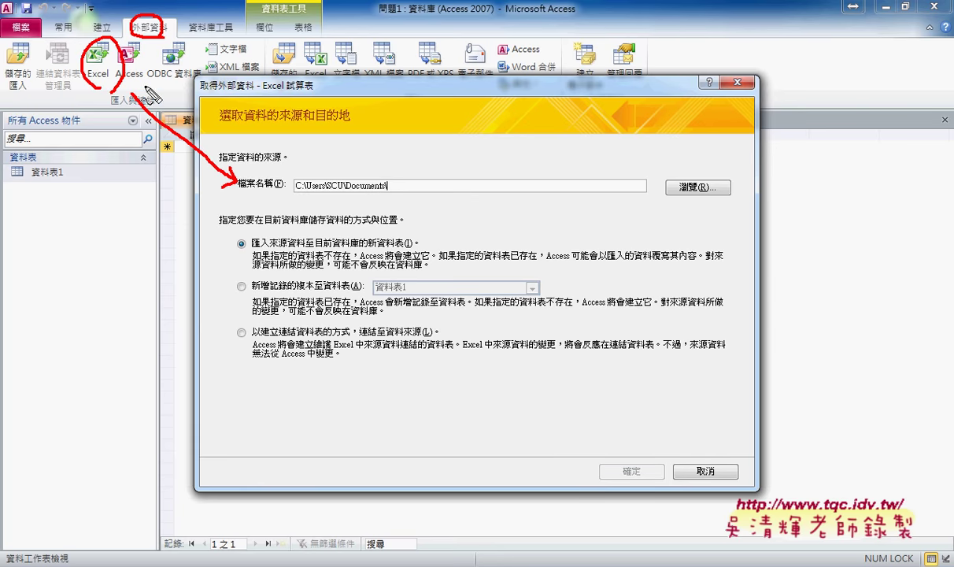
left_click_drag(158, 83, 198, 84)
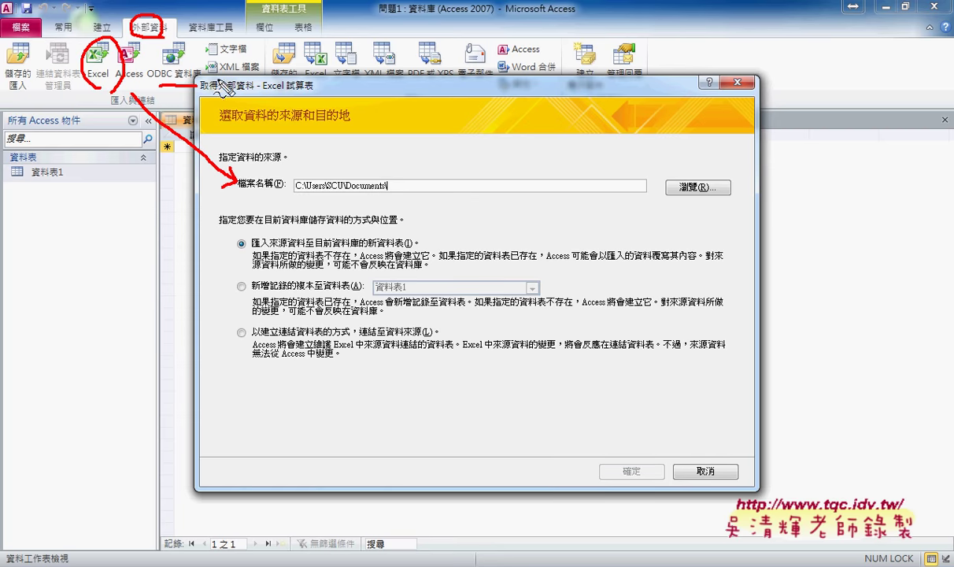
key("Escape")
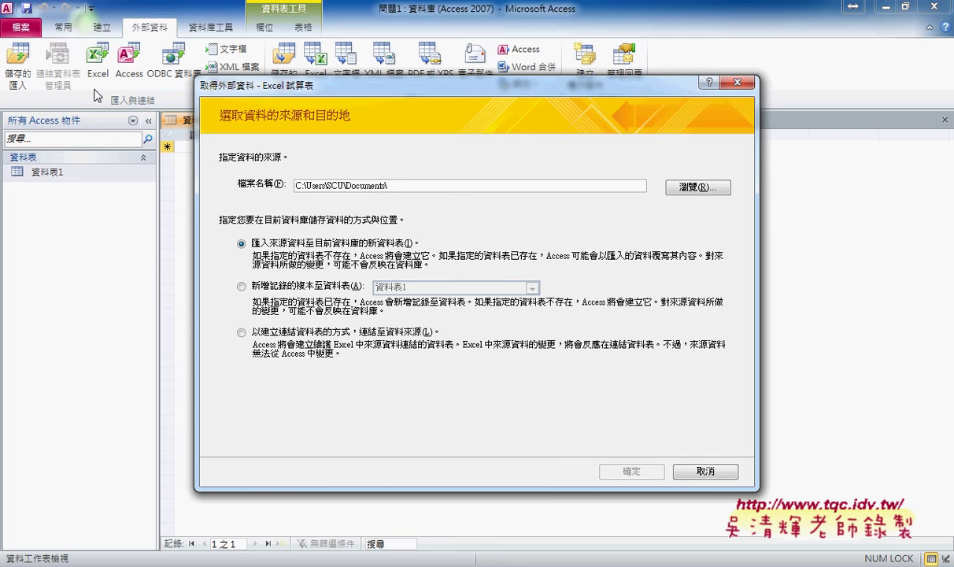
Choose 問題01.xlsm in 桌面 > 02_範例 as the import source and start the import wizard.
left_click(696, 189)
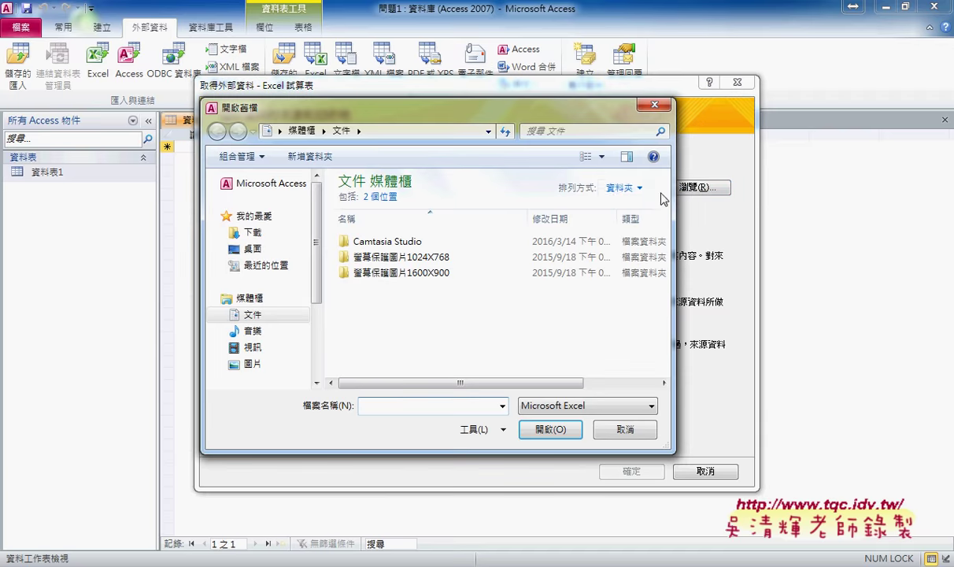
left_click(257, 249)
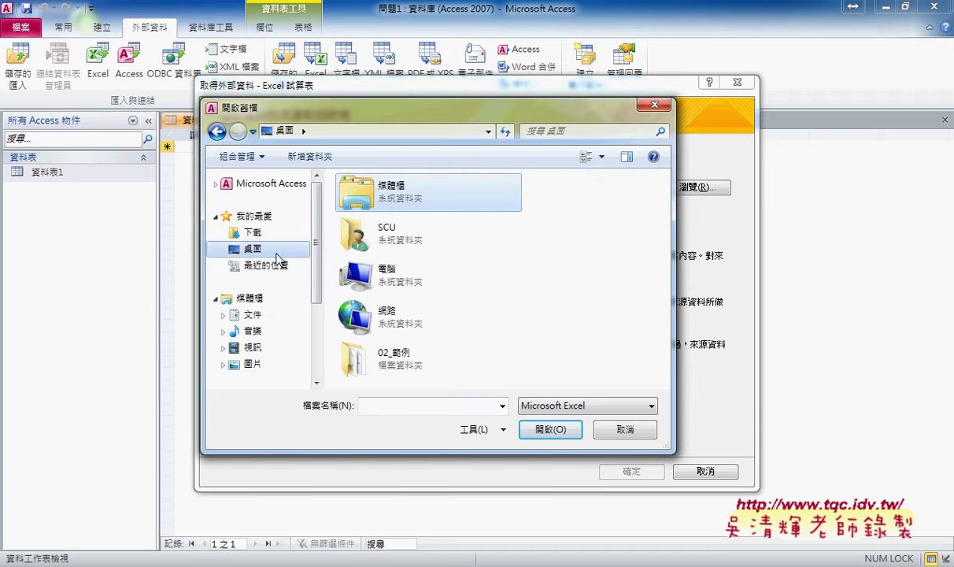
double_click(413, 359)
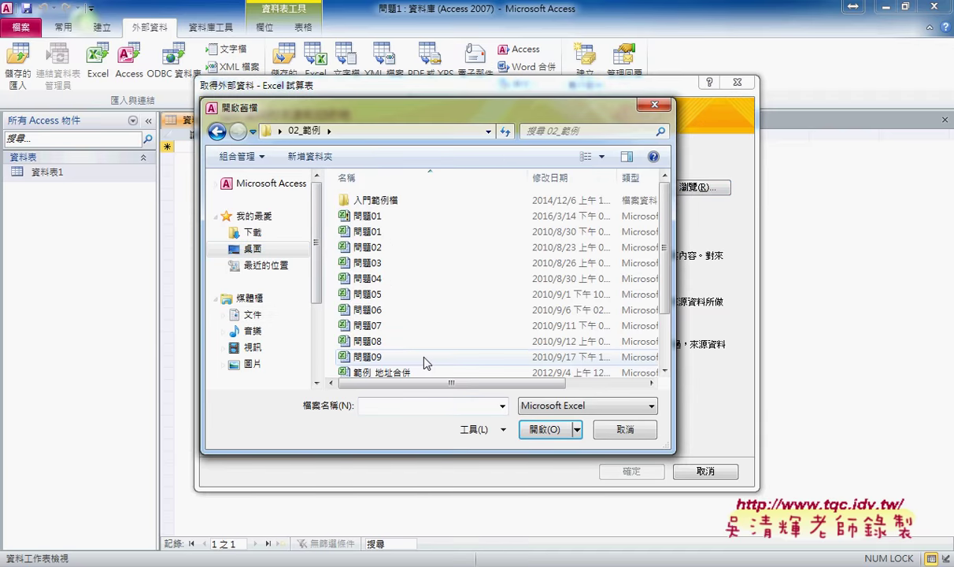
left_click(386, 219)
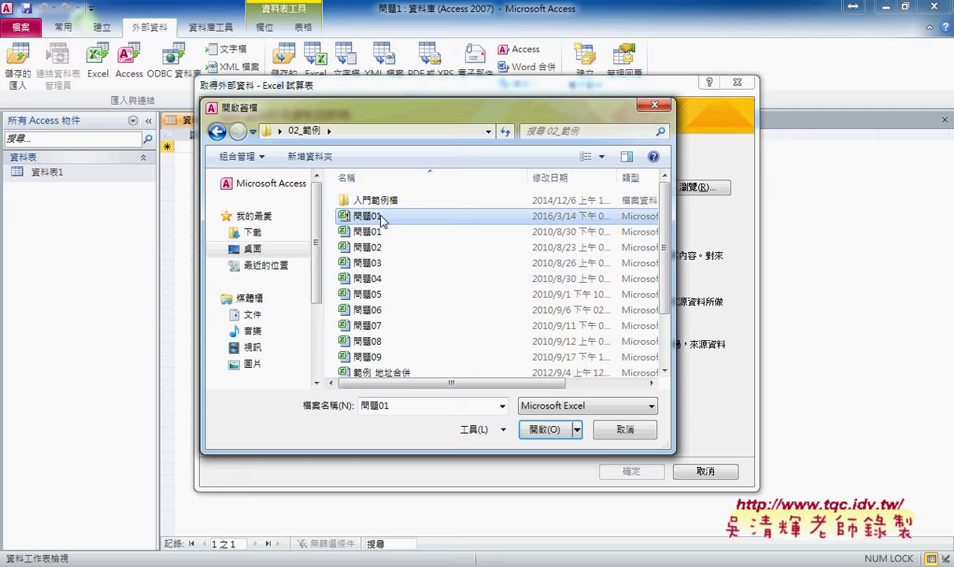
double_click(386, 221)
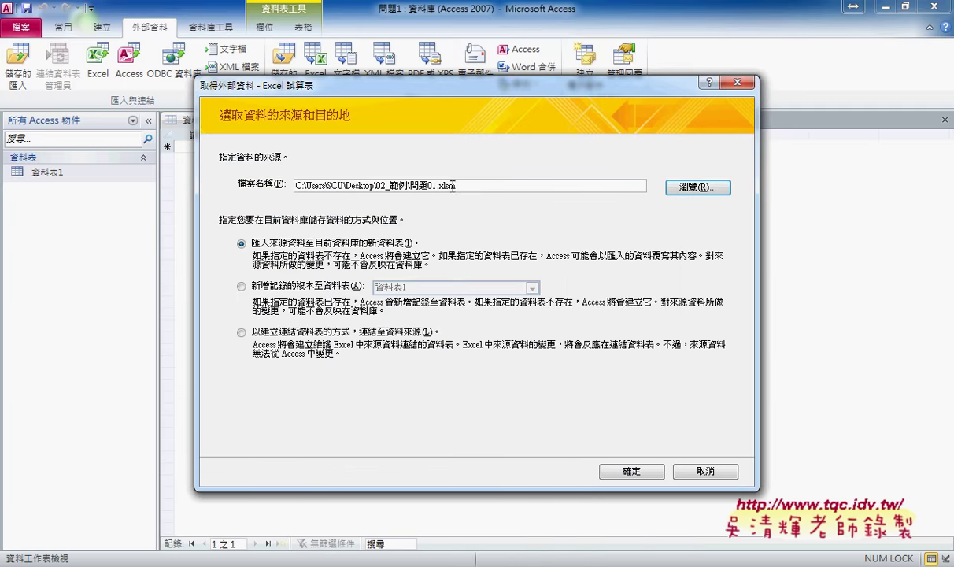
left_click(630, 473)
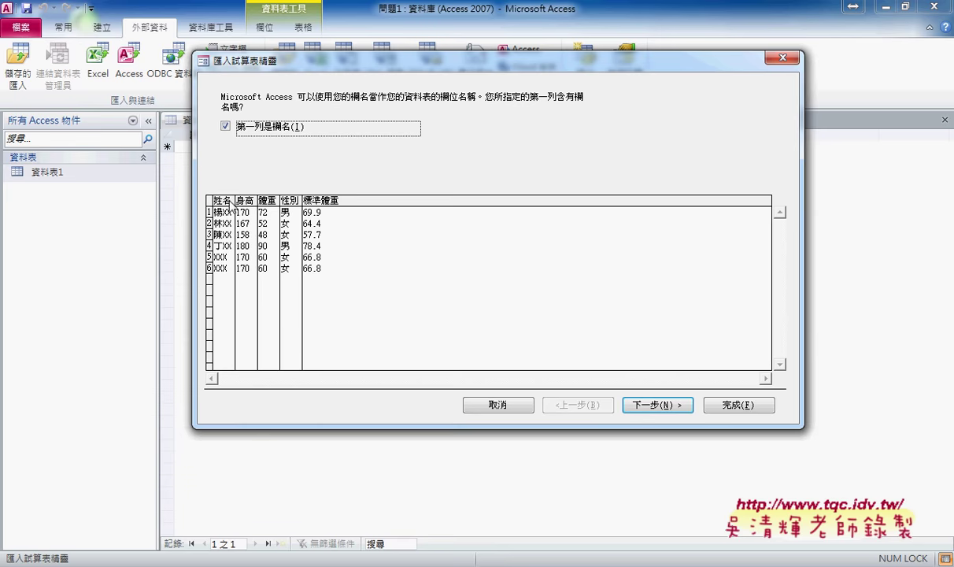
Keep fields 姓名, 身高, 體重, 性別, 標準體重 unchanged and choose 不要主索引鍵.
left_click(663, 406)
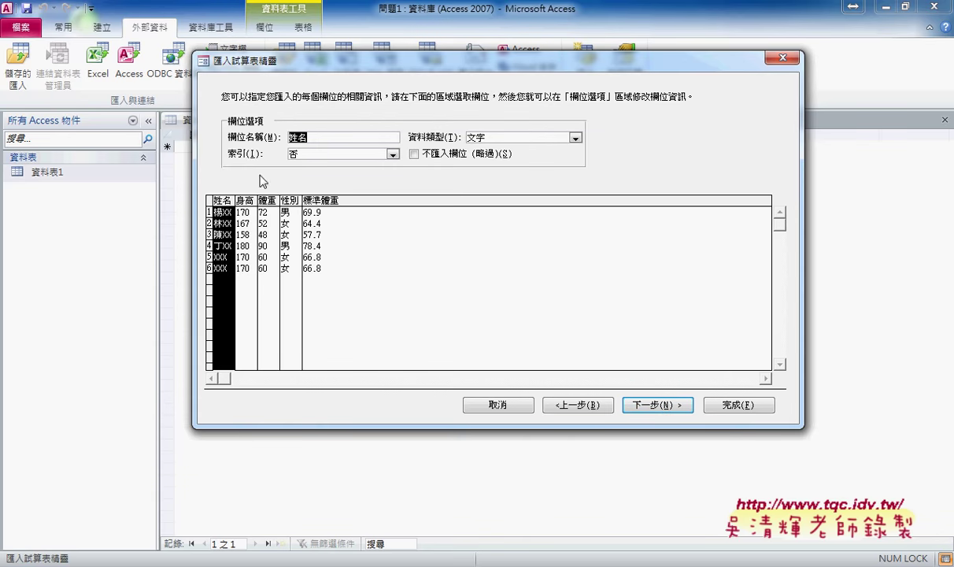
left_click(245, 244)
left_click(267, 244)
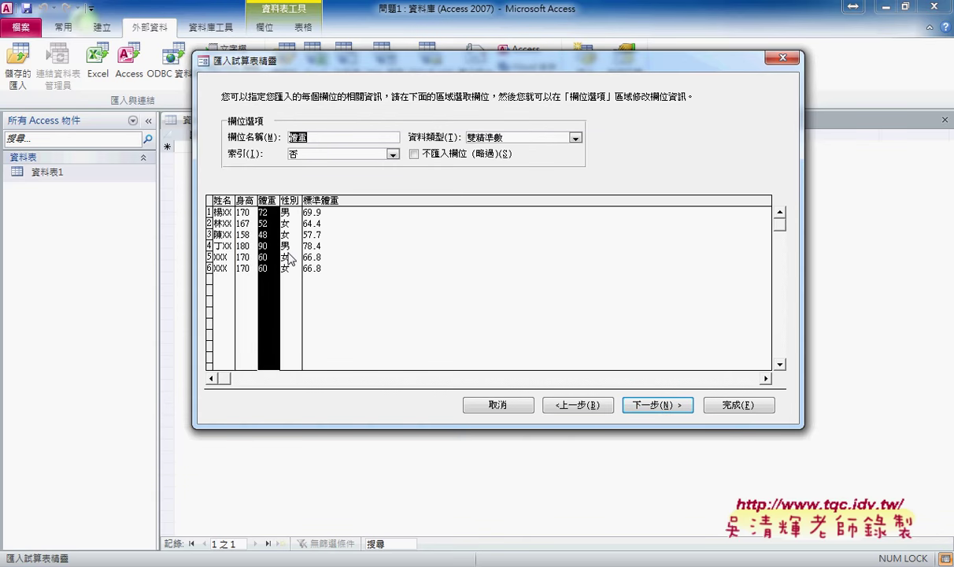
left_click(290, 246)
left_click(312, 256)
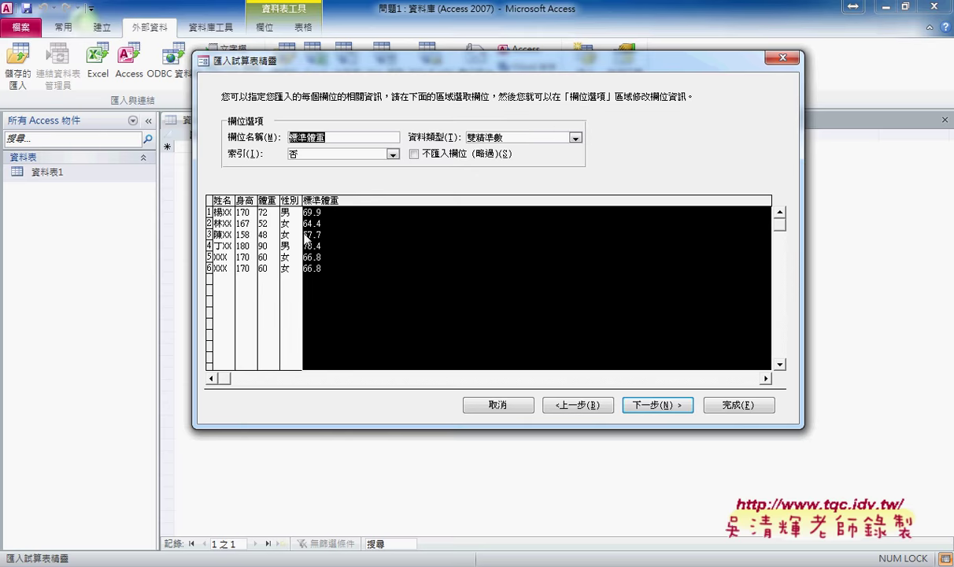
left_click(290, 228)
left_click(244, 245)
left_click(221, 217)
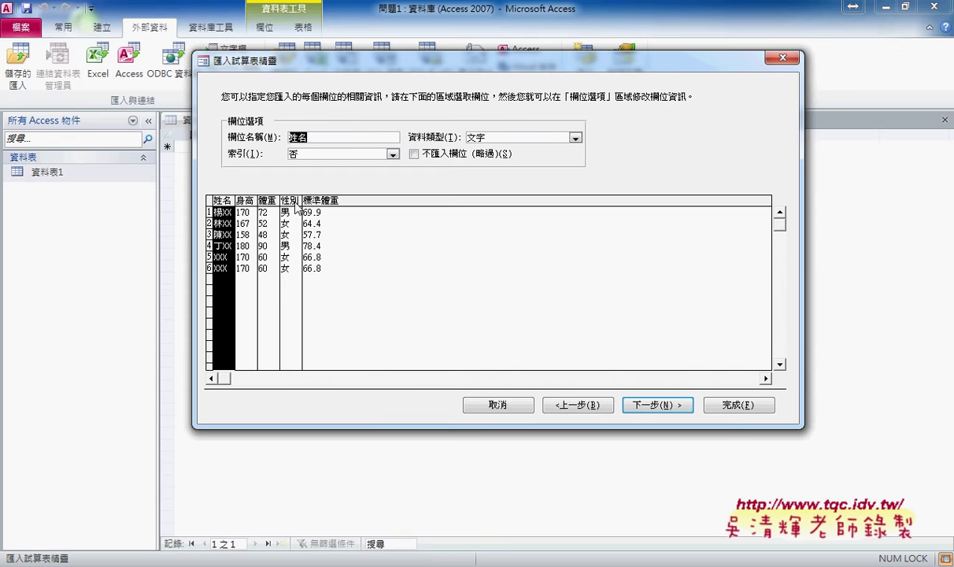
left_click(329, 224)
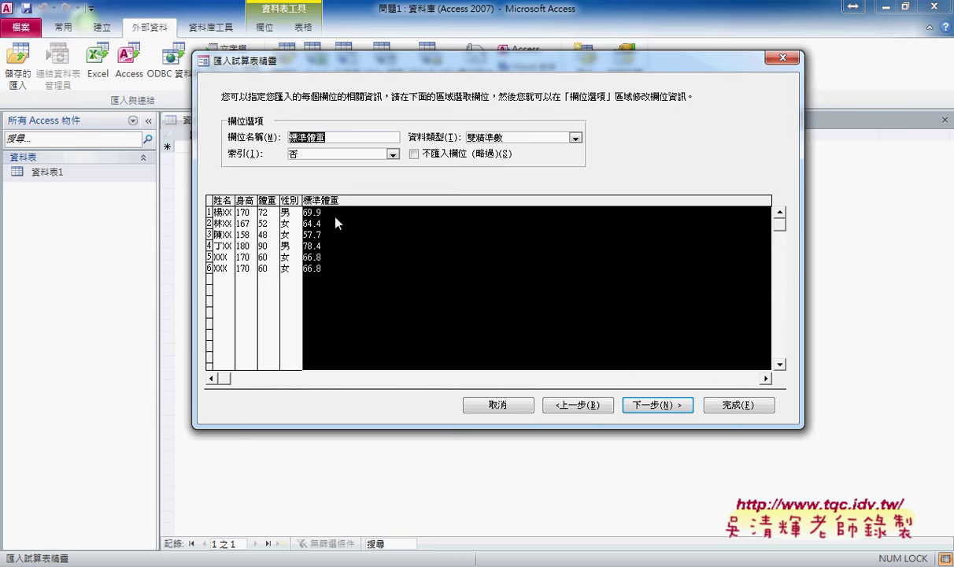
left_click(646, 405)
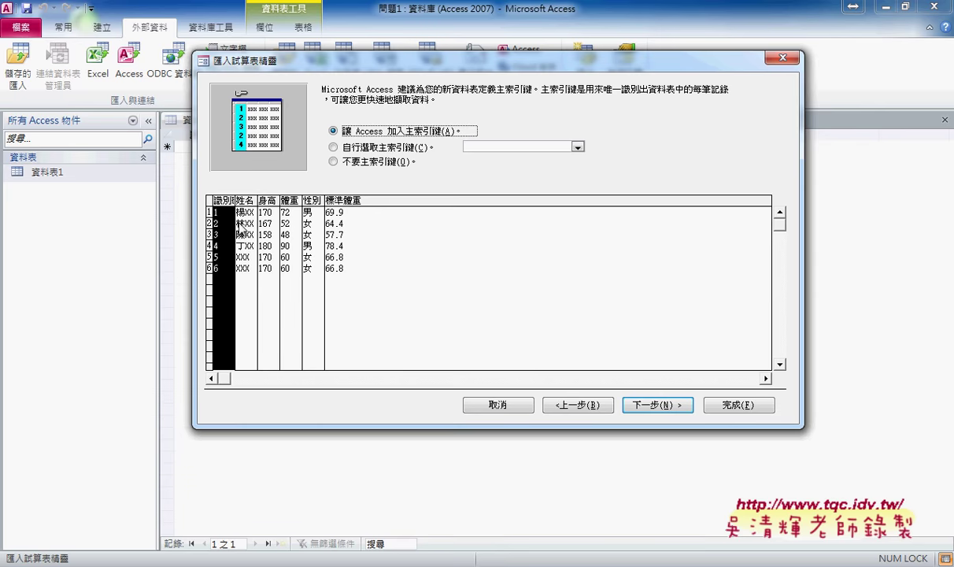
left_click(351, 163)
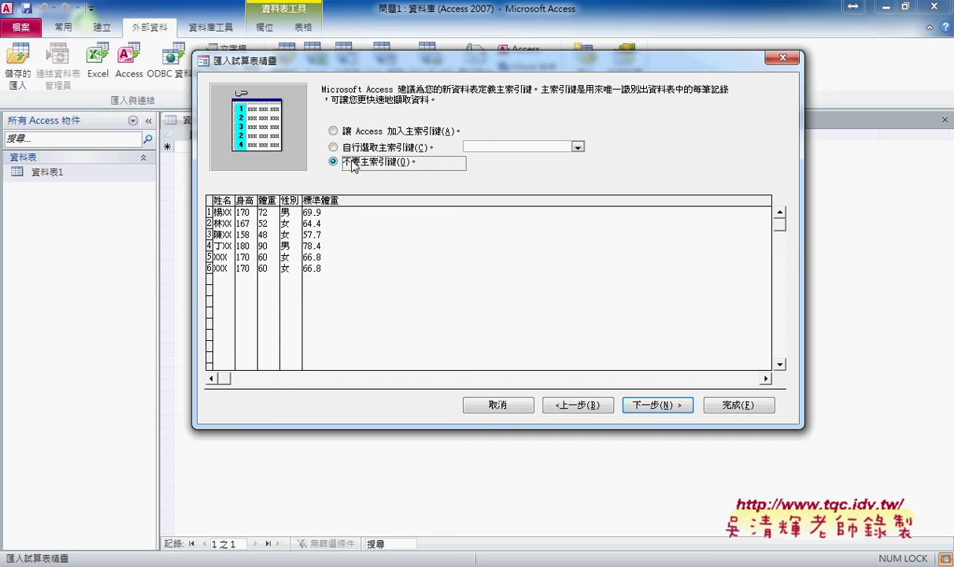
Change the suggested table name 問題6 to 問題1 on the wizard's final page.
left_click(667, 408)
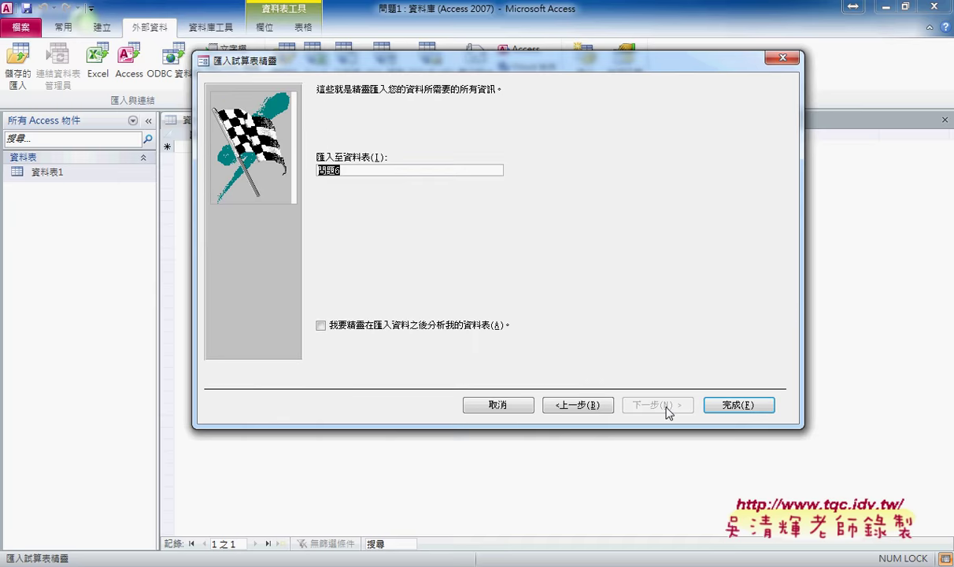
left_click(355, 173)
type("1")
mouse_move(410, 15)
left_mouse_down()
mouse_move(435, 14)
mouse_move(396, 15)
left_mouse_up()
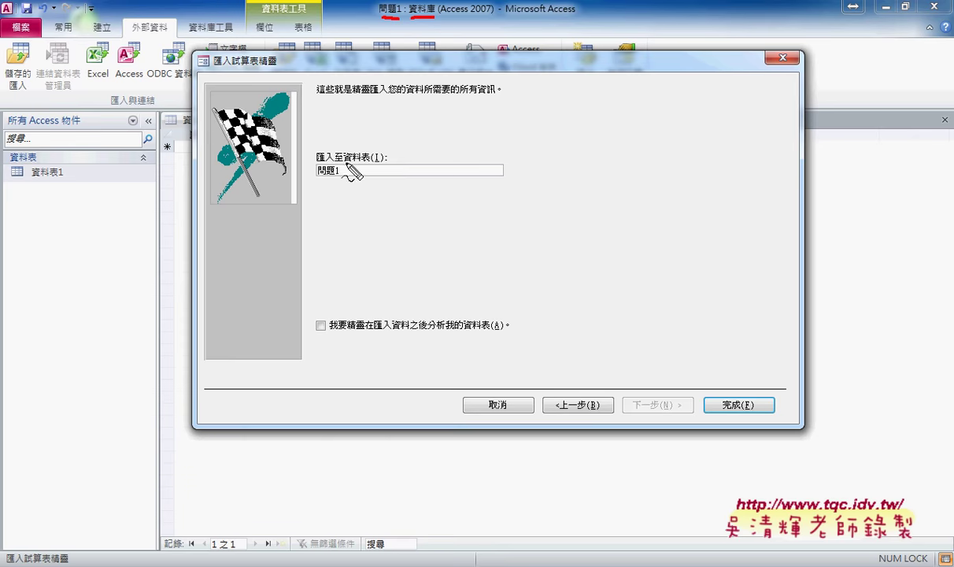
left_click_drag(345, 161, 370, 160)
left_click_drag(319, 180, 345, 179)
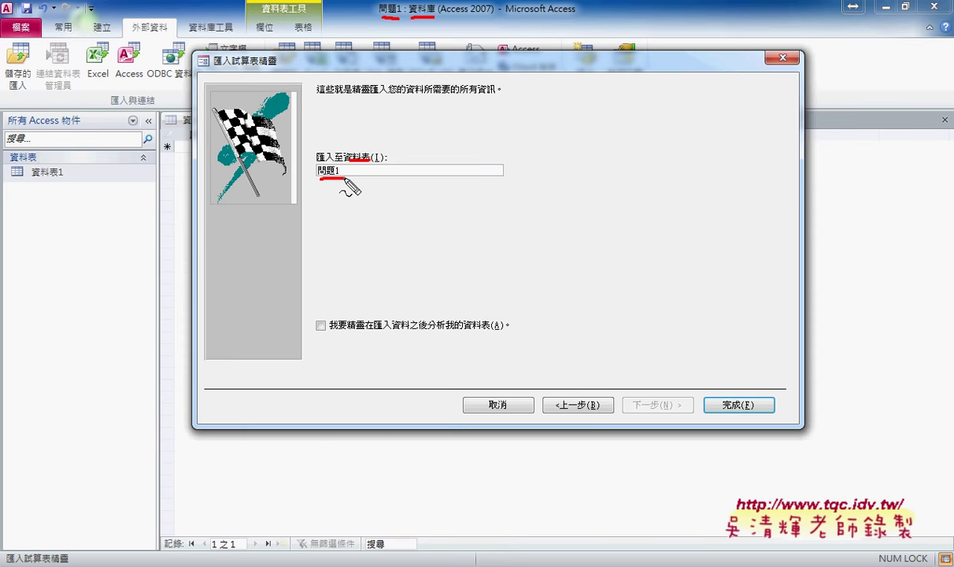
left_click_drag(752, 389, 762, 409)
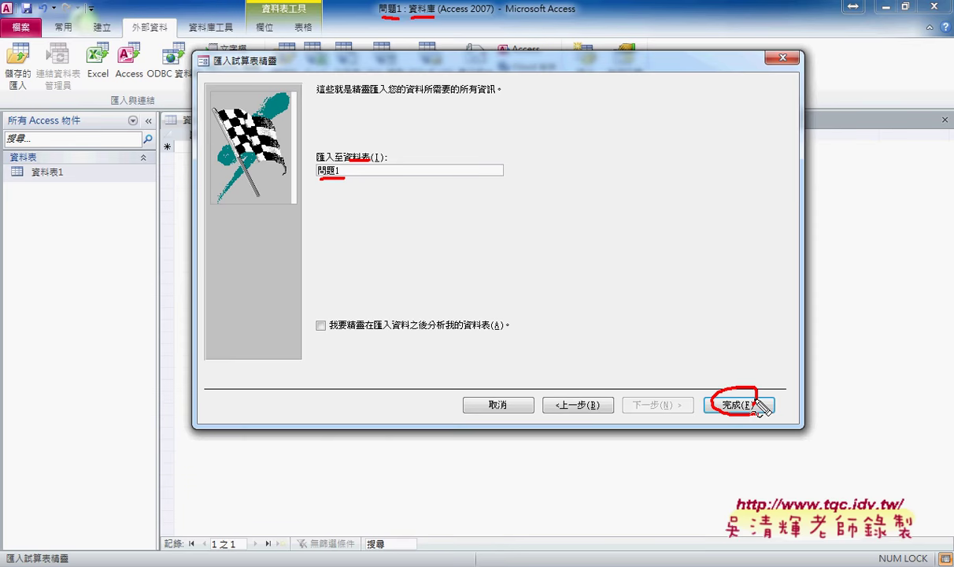
key("Escape")
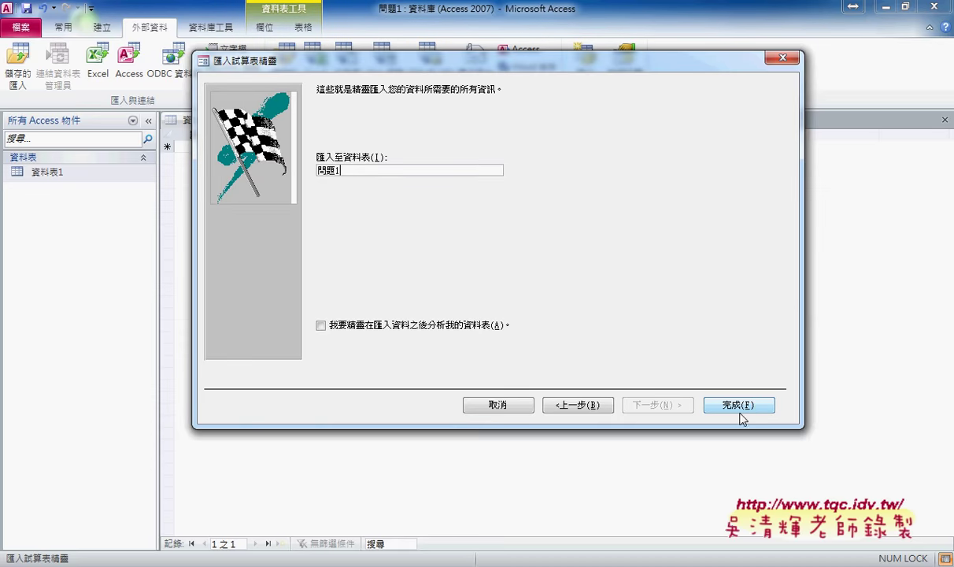
Finish the import without saving the steps and open table 問題1 to view its records.
left_click(744, 406)
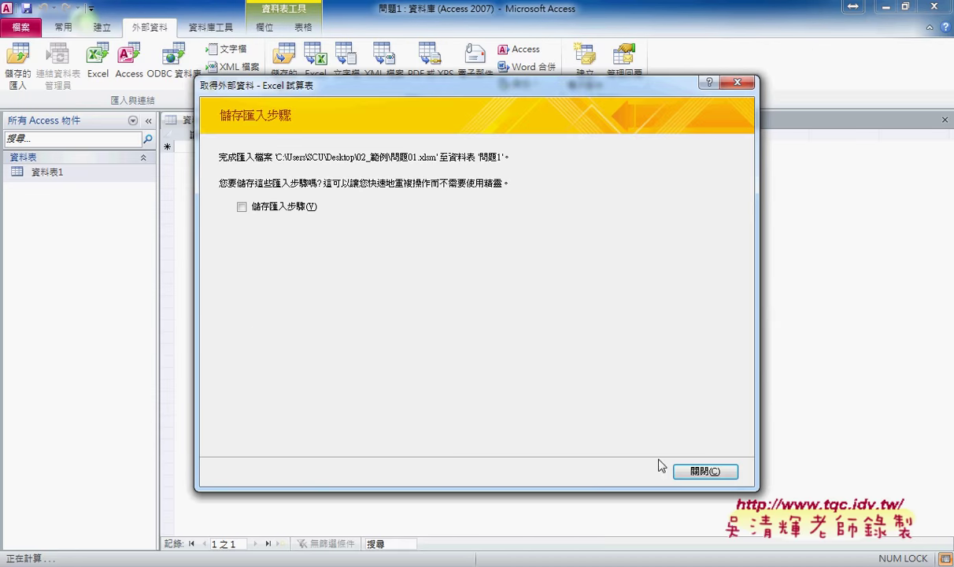
left_click(697, 470)
double_click(69, 174)
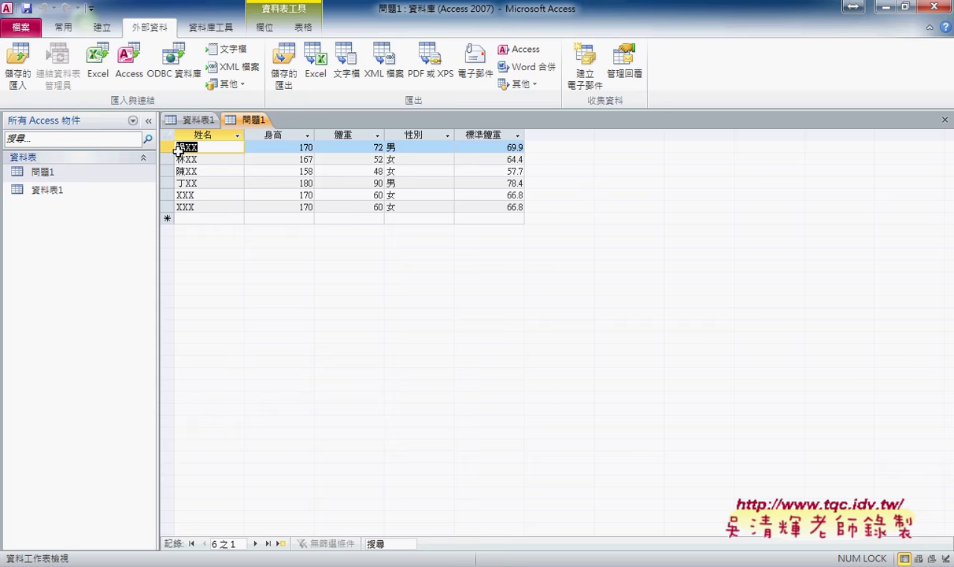
Select all six records in 問題1 and delete them, confirming the prompt.
left_click_drag(171, 147, 169, 207)
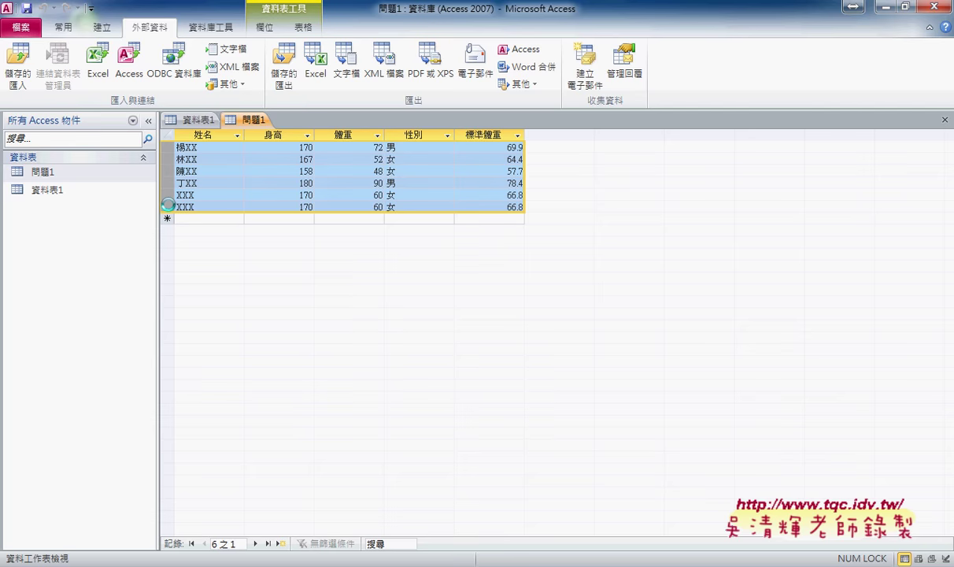
key("Delete")
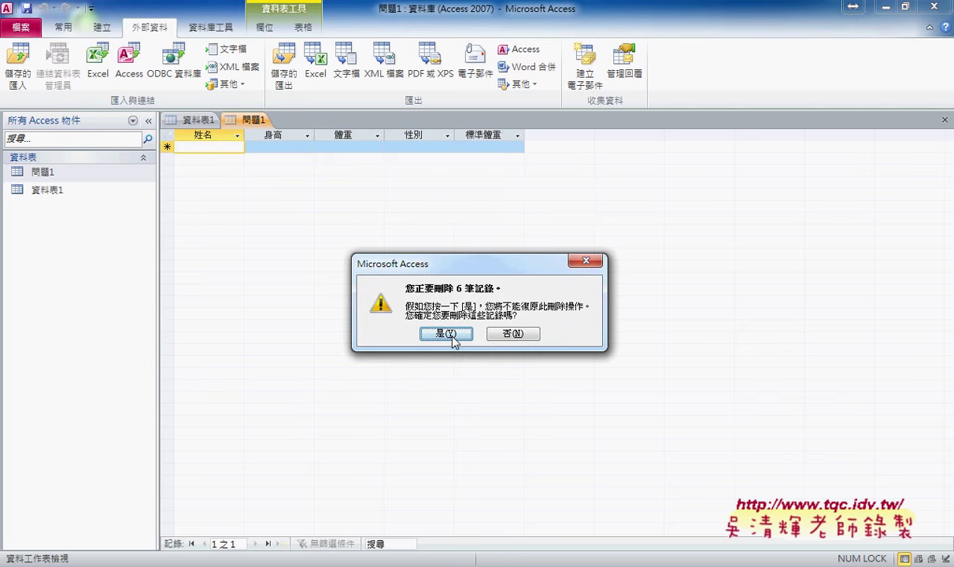
left_click(446, 334)
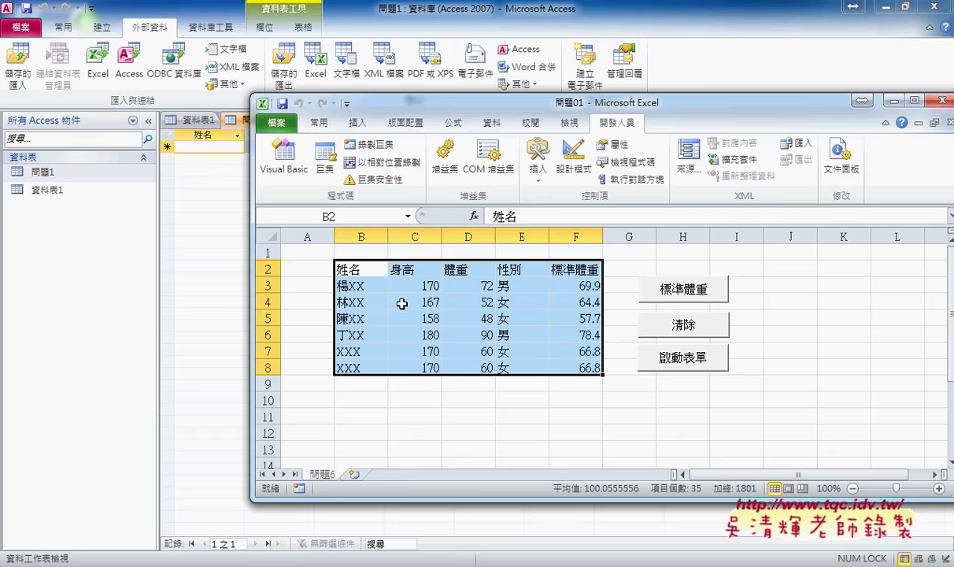
Copy Excel range B2:F8 and paste its six records into 問題1's new-record row.
right_click(386, 285)
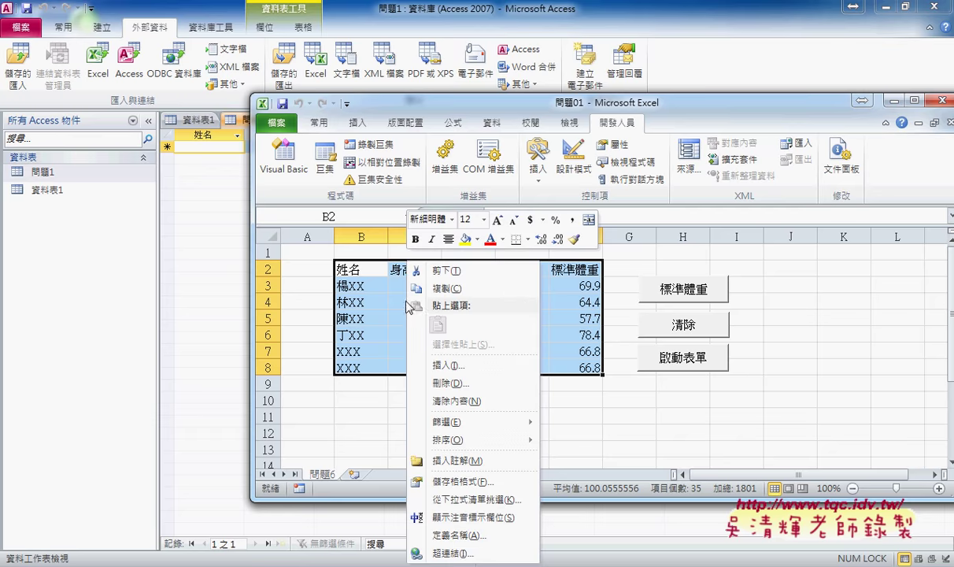
left_click(433, 288)
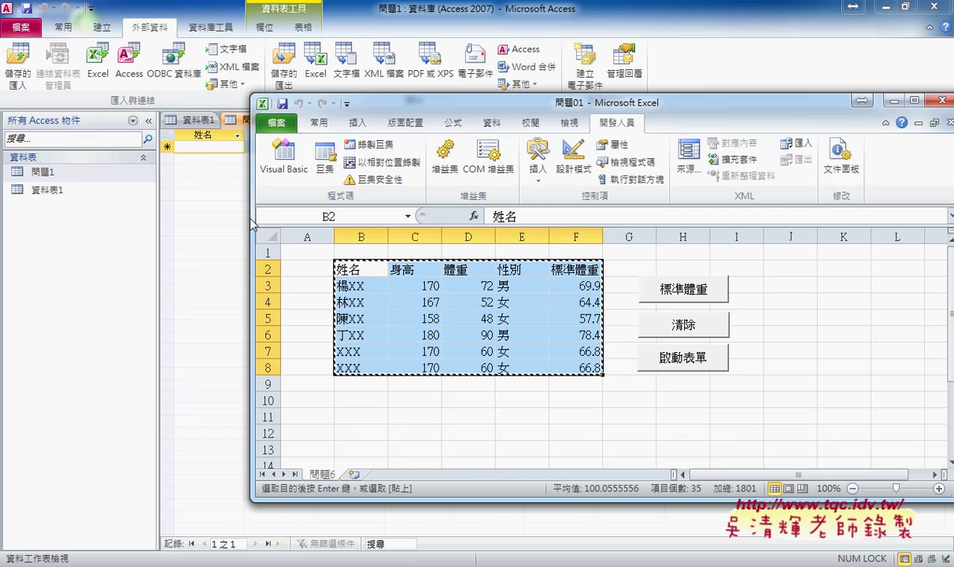
left_click(168, 147)
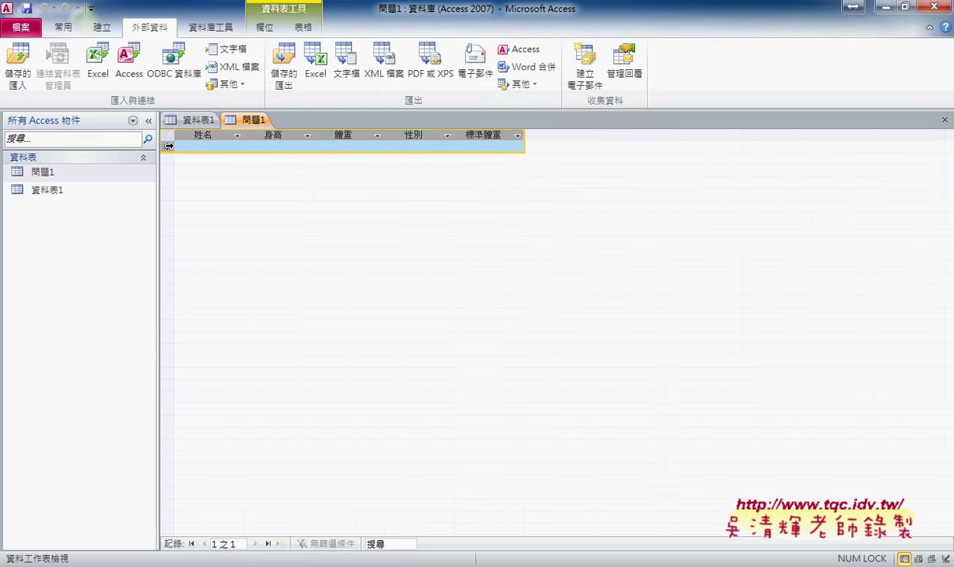
key("ctrl+v")
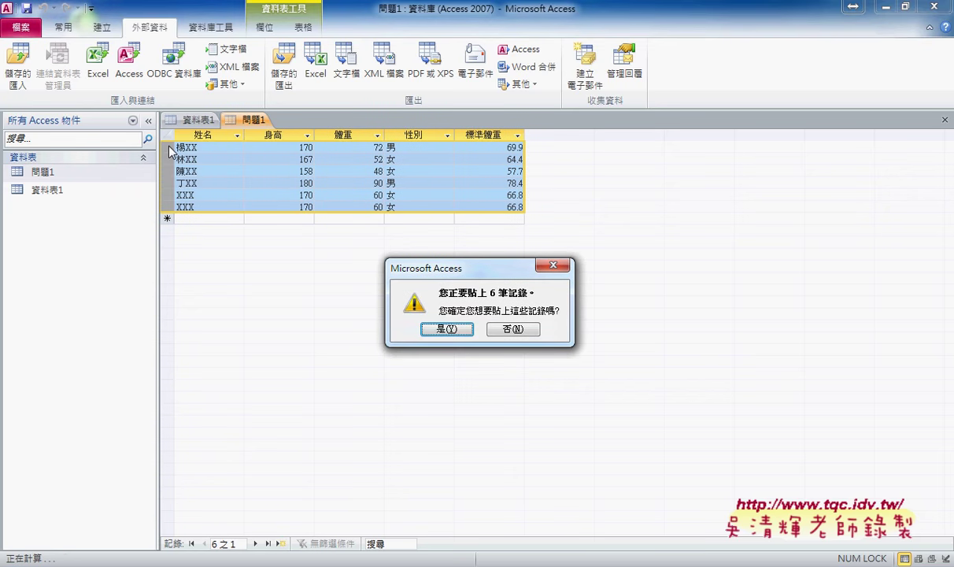
left_click(432, 328)
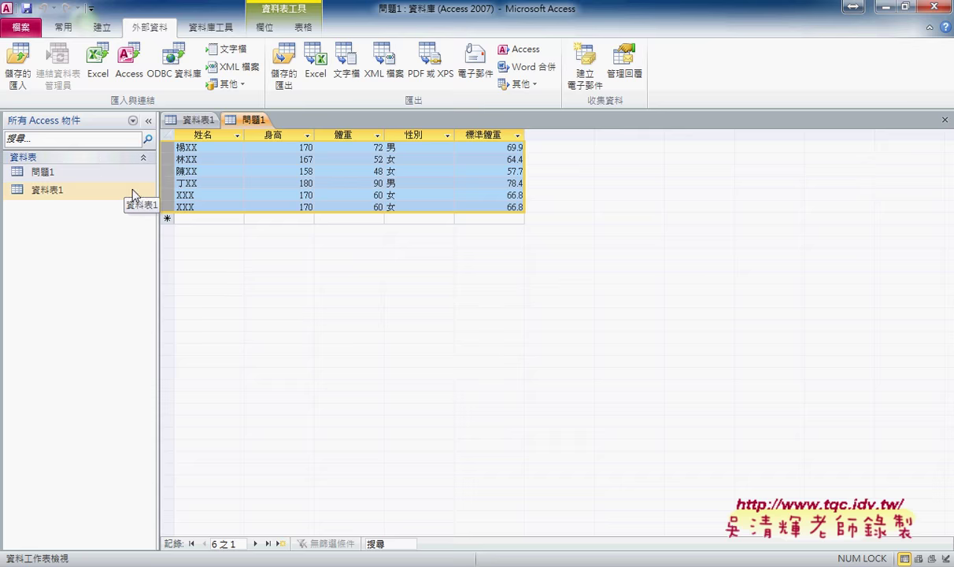
key("alt+Tab")
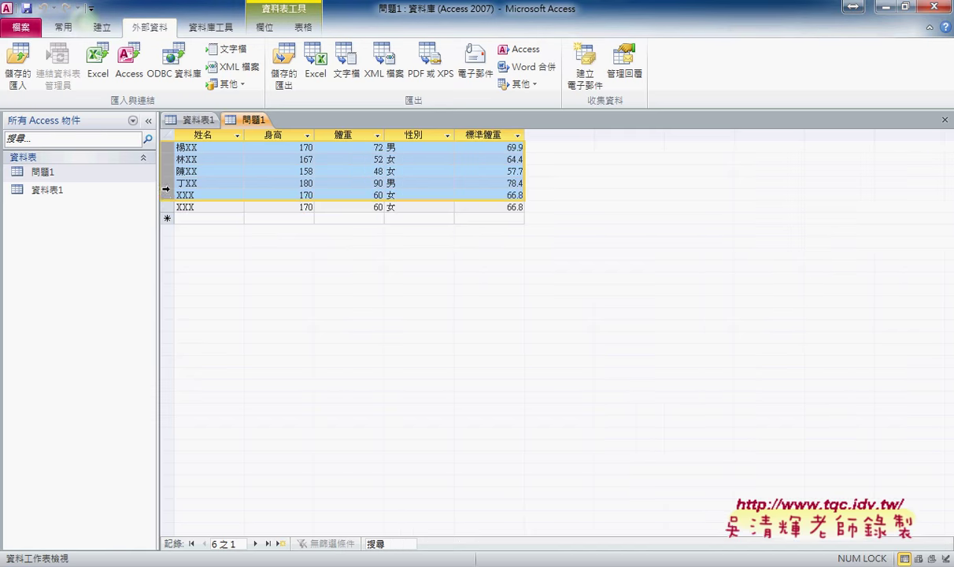
Delete the six records from 問題1, then paste them back in with Ctrl+V.
left_click_drag(167, 149, 165, 208)
key("Delete")
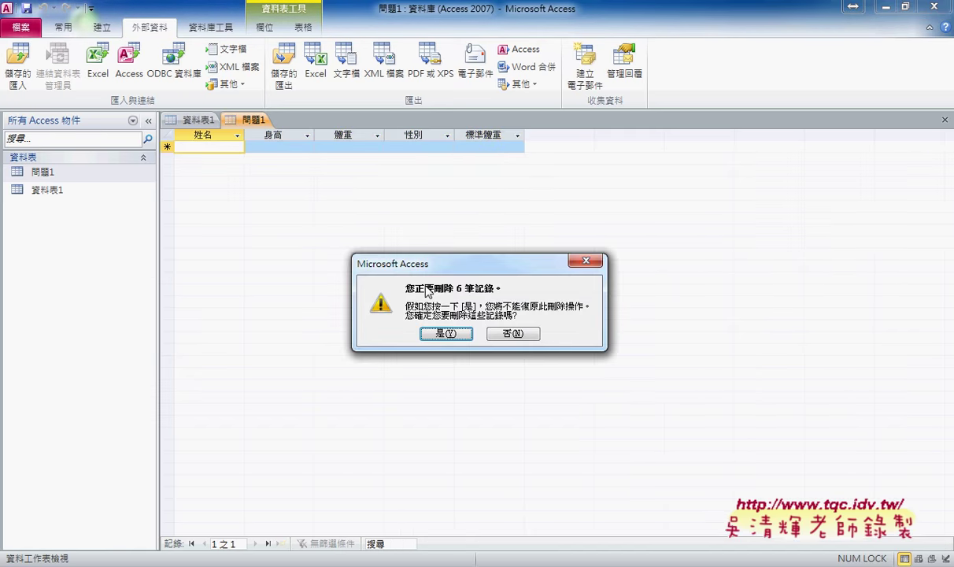
left_click(443, 332)
left_click(167, 147)
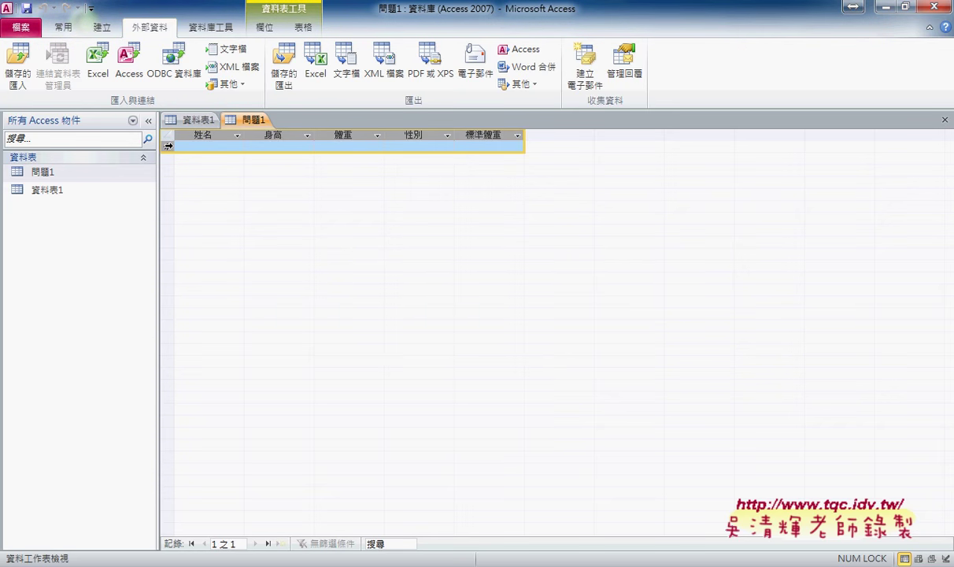
key("ctrl+v")
key("Return")
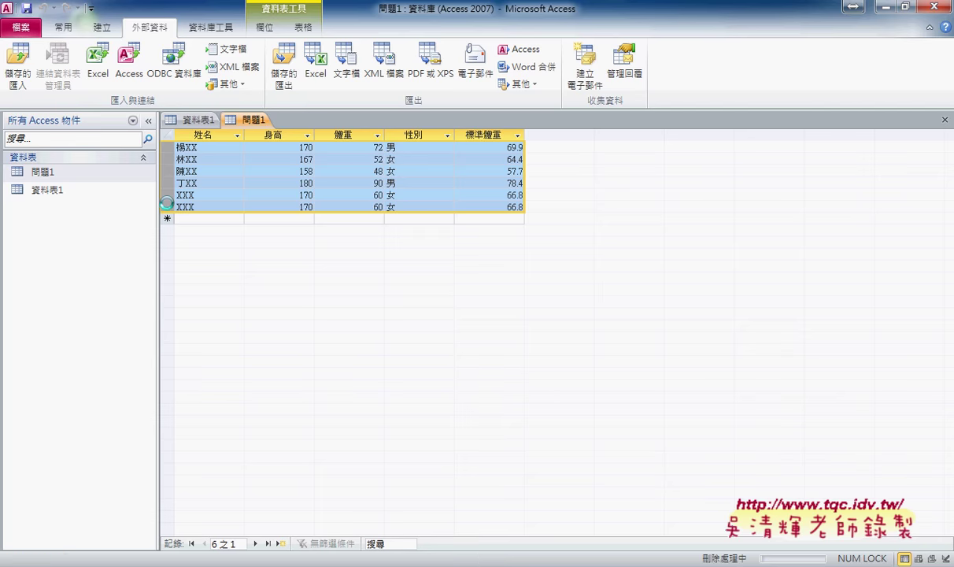
Delete all six records again, leaving 問題1 empty, and return to the Excel workbook 問題01.
key("Delete")
key("Return")
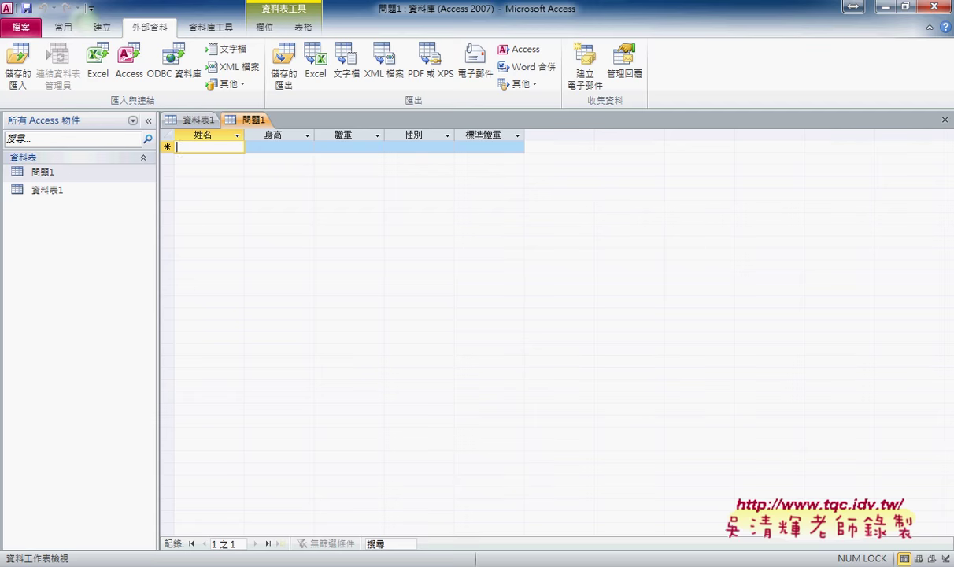
key("alt+Tab")
left_click(494, 396)
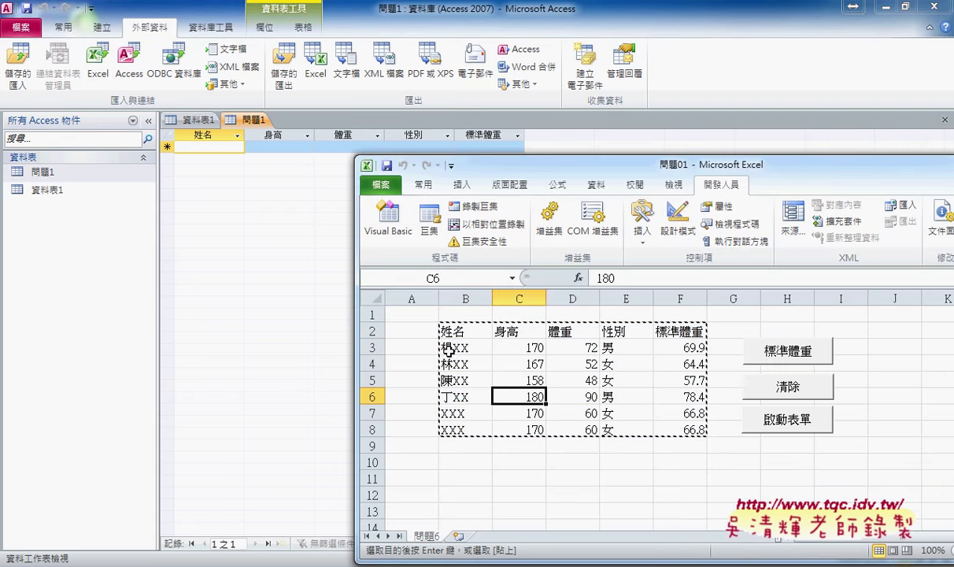
Select data rows 3 and 4, try the 啟動表單 standard-weight form, then return to Access.
left_click_drag(461, 347, 673, 347)
left_click_drag(462, 364, 674, 365)
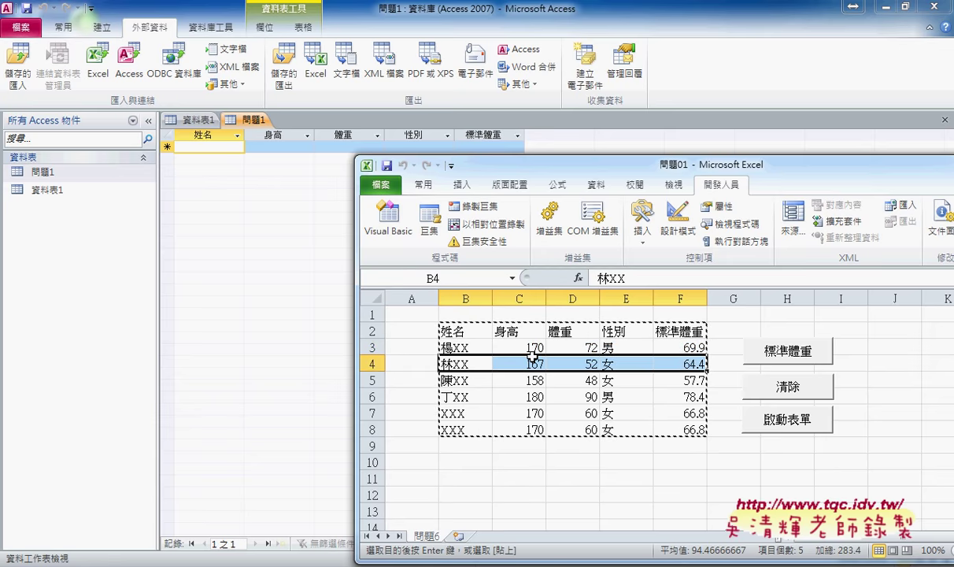
left_click(788, 422)
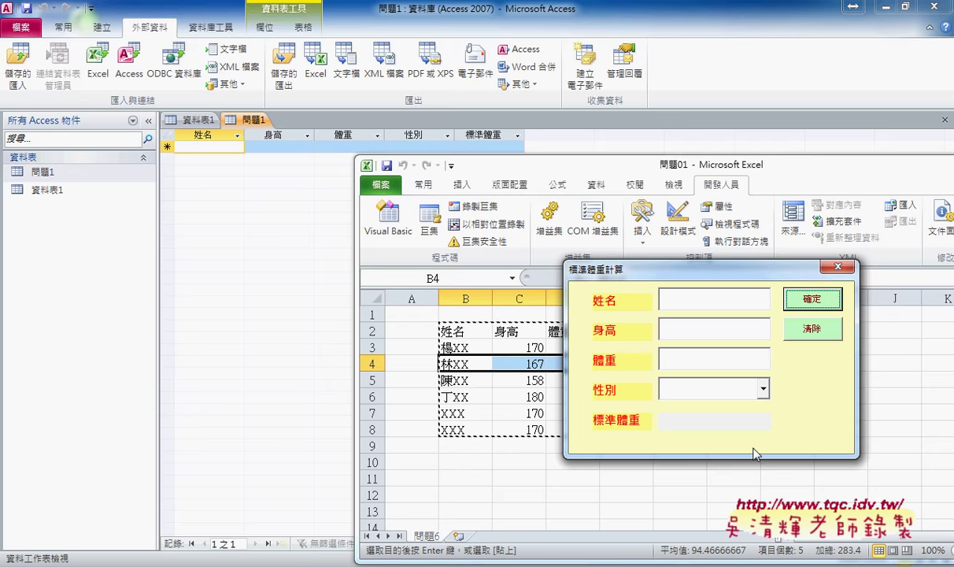
left_click(496, 6)
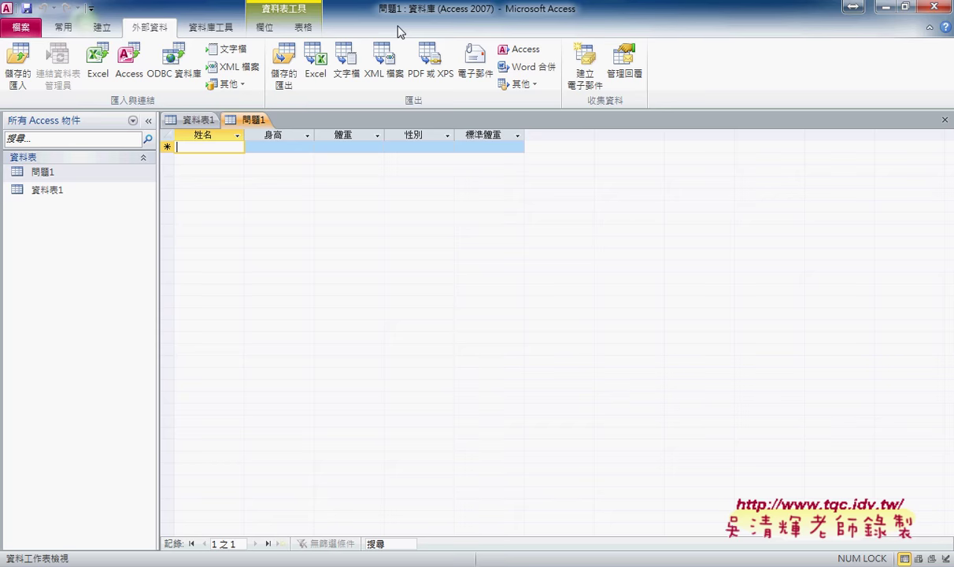
left_click_drag(403, 28, 403, 16)
mouse_move(56, 183)
left_mouse_down()
mouse_move(33, 189)
mouse_move(63, 170)
left_mouse_up()
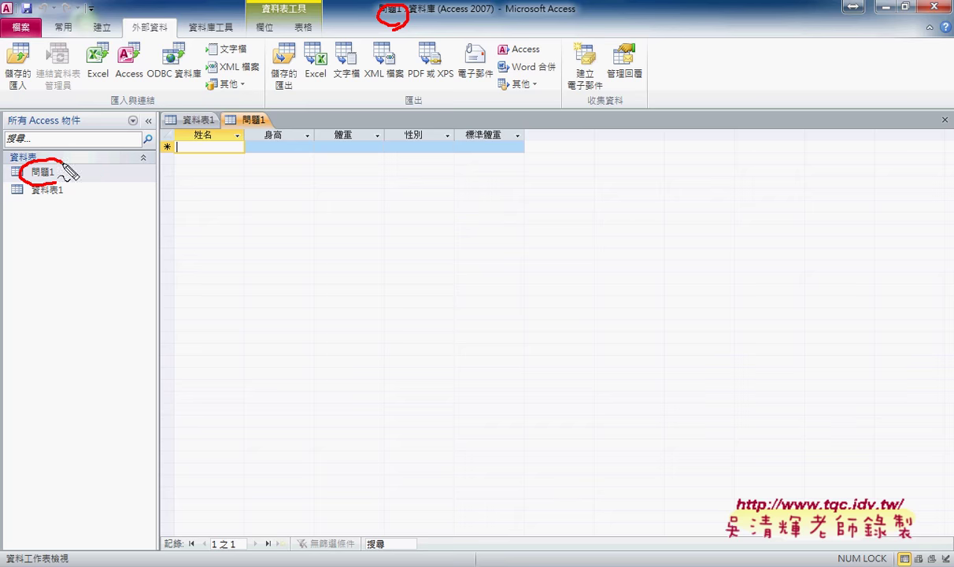
mouse_move(167, 30)
left_mouse_down()
mouse_move(134, 35)
mouse_move(161, 44)
mouse_move(102, 85)
left_mouse_up()
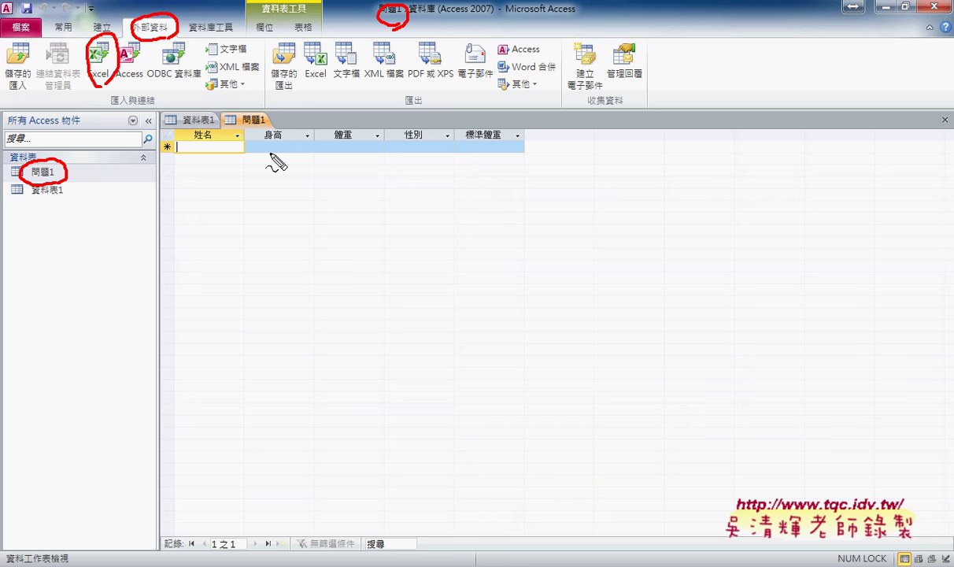
mouse_move(508, 159)
left_mouse_down()
mouse_move(164, 150)
mouse_move(492, 161)
left_mouse_up()
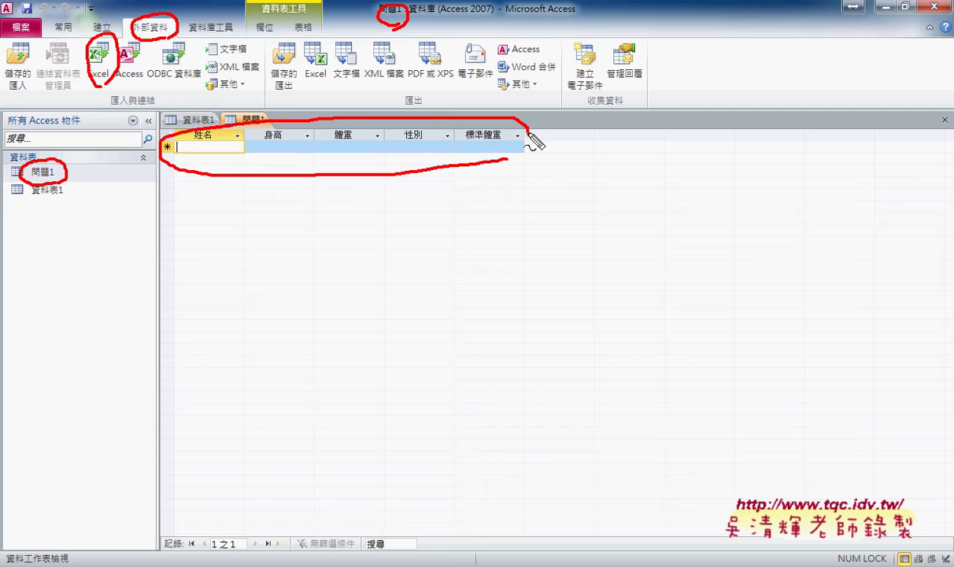